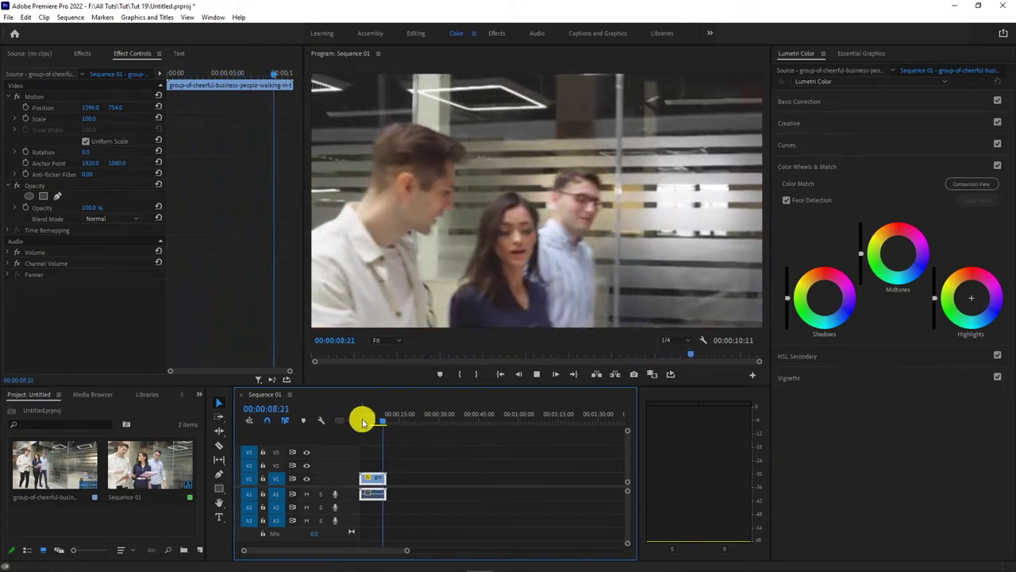
Replay the office walking clip, then return to its first frame.
click(363, 417)
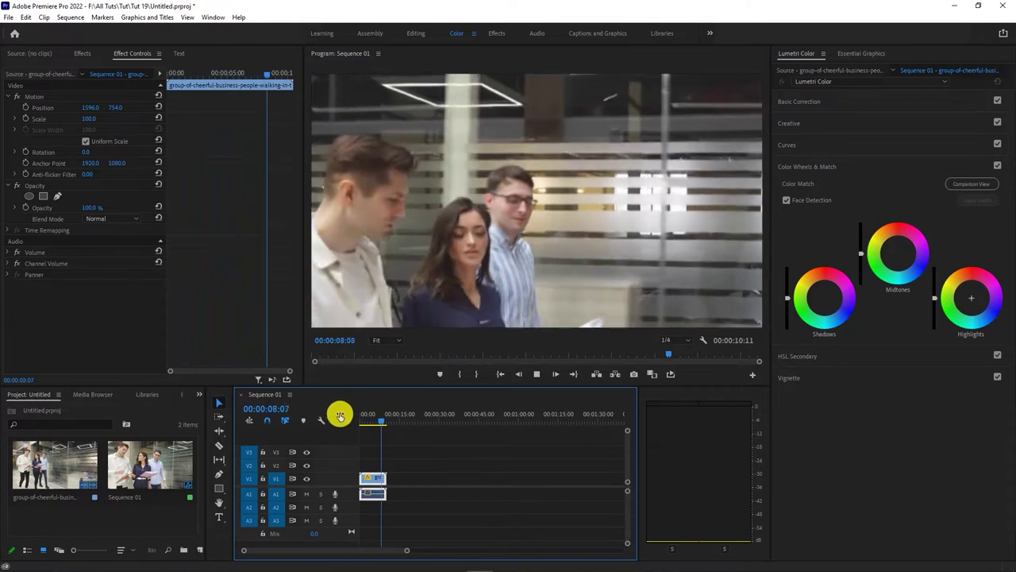
click(659, 166)
key(Home)
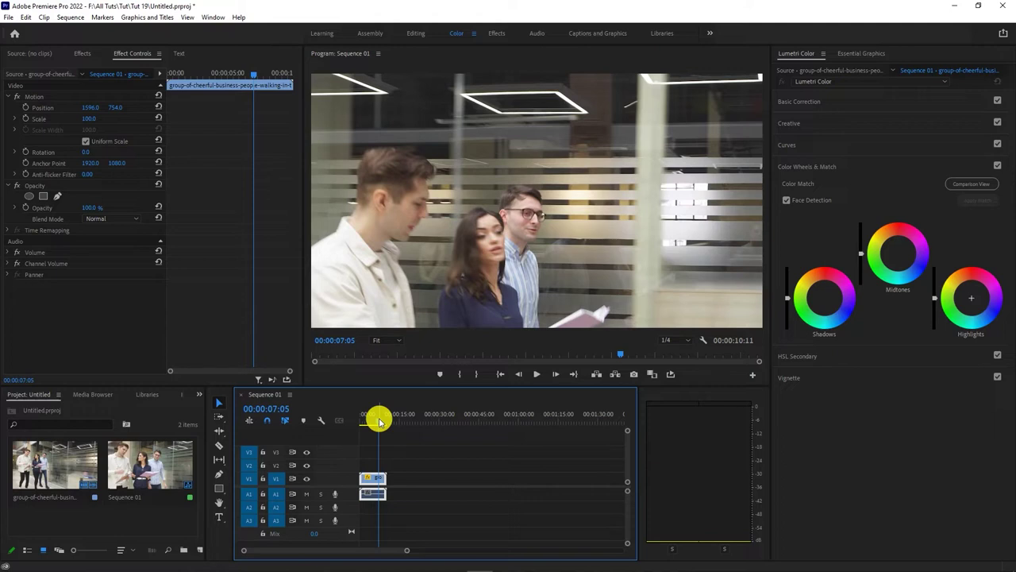
drag(379, 421, 348, 419)
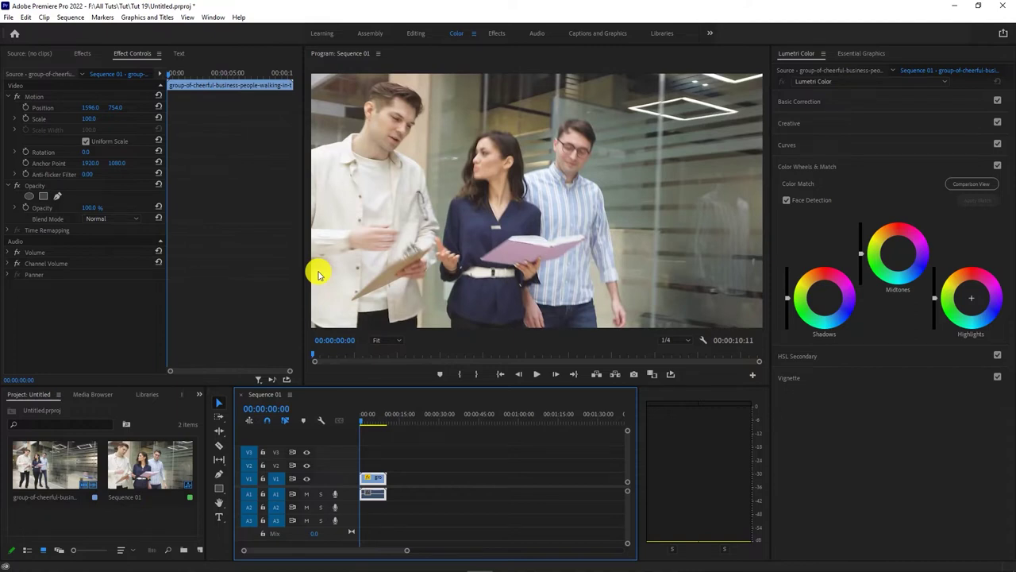
Apply Gaussian Blur from the Effects search to the clip on V1.
click(89, 54)
text(s)
mouse_move(56, 176)
mouse_down()
mouse_move(172, 254)
mouse_move(373, 478)
mouse_up()
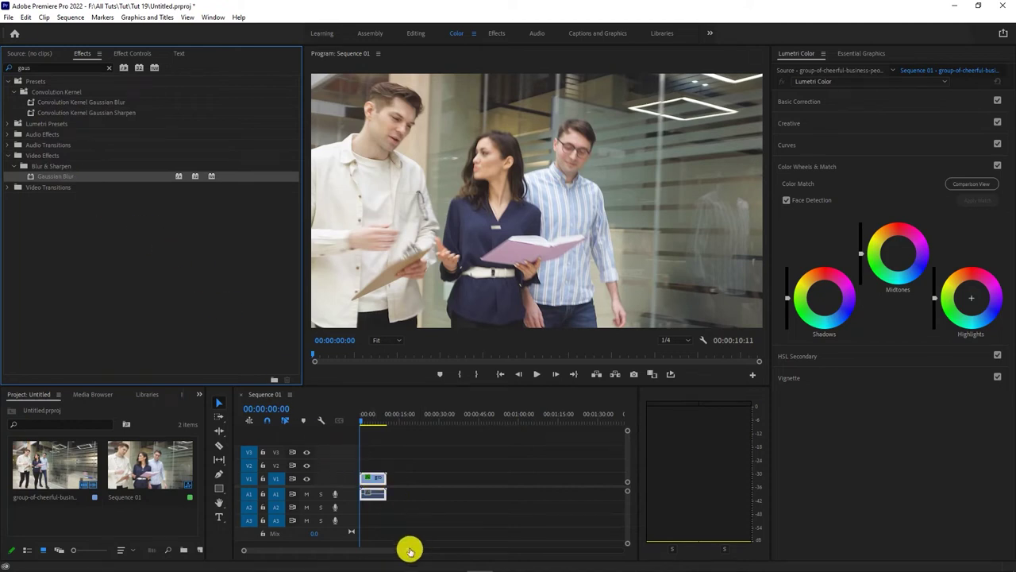
drag(410, 550, 354, 550)
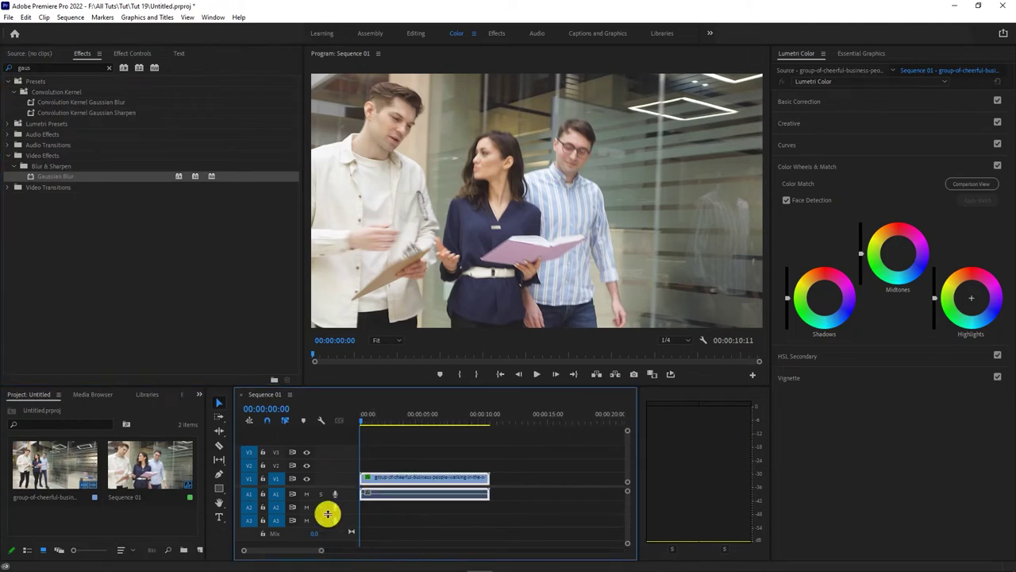
Show the clip's Effect Controls and select the Gaussian Blur effect, Blurriness at 0.0.
click(131, 54)
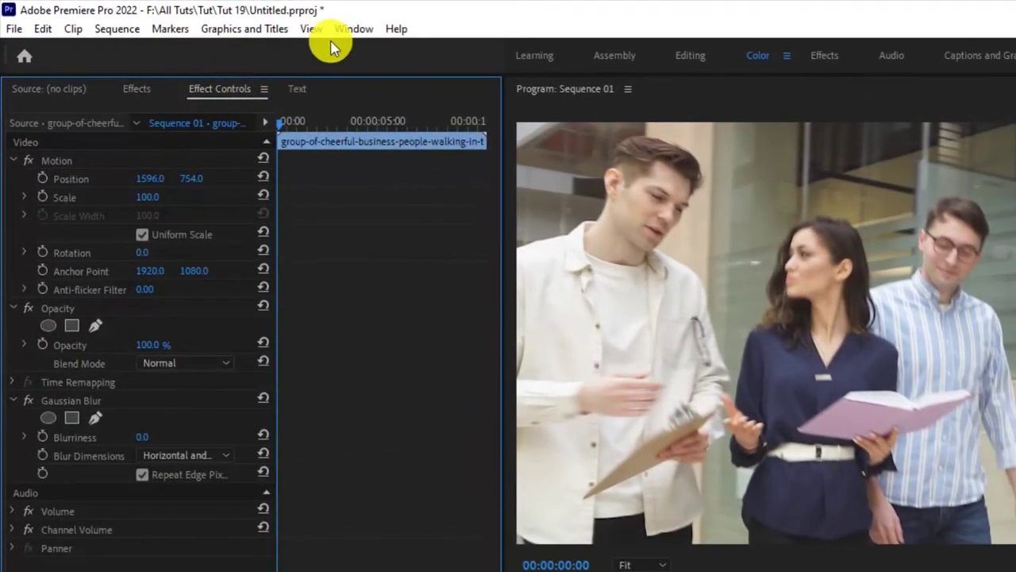
click(343, 32)
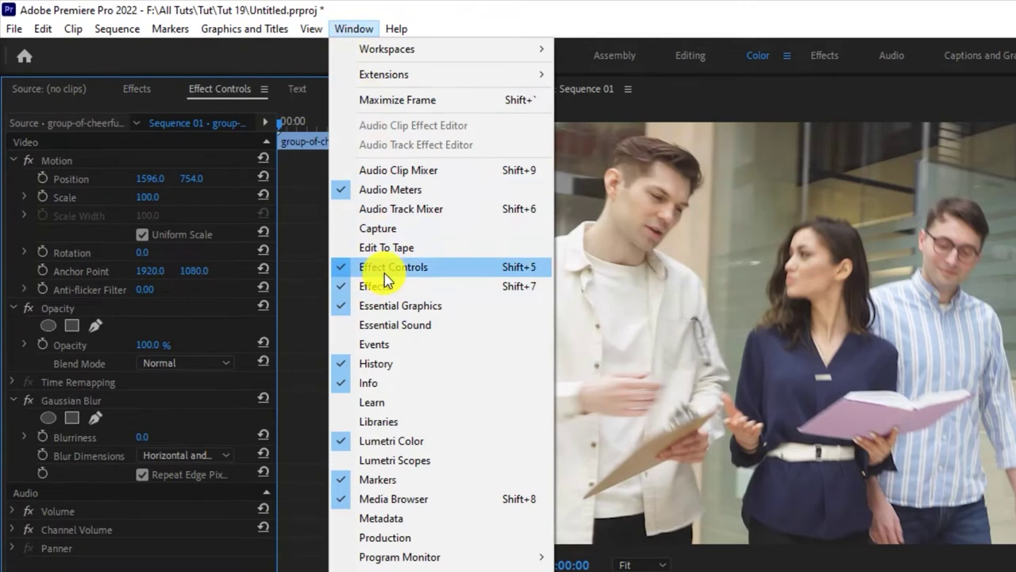
click(556, 11)
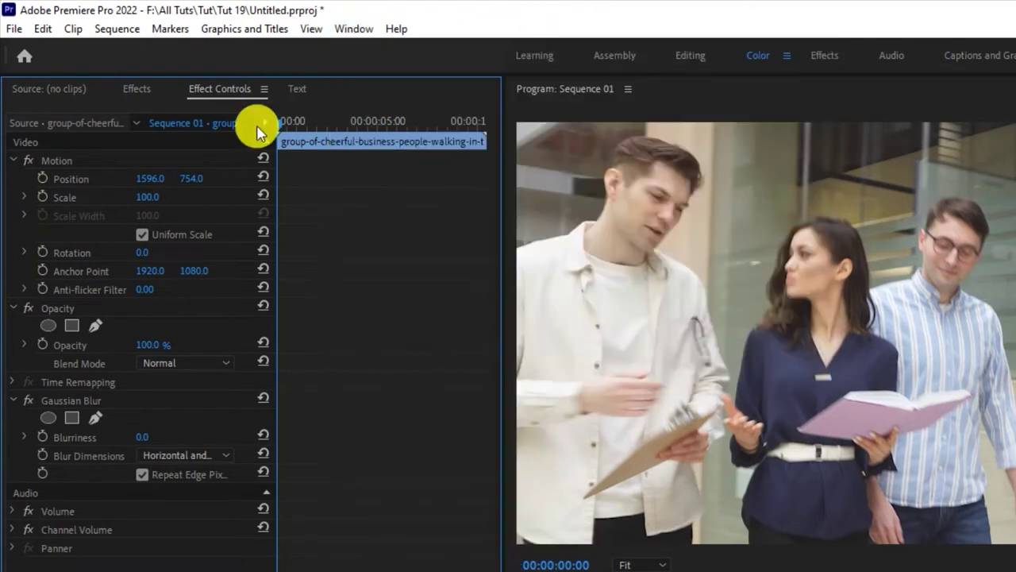
click(64, 399)
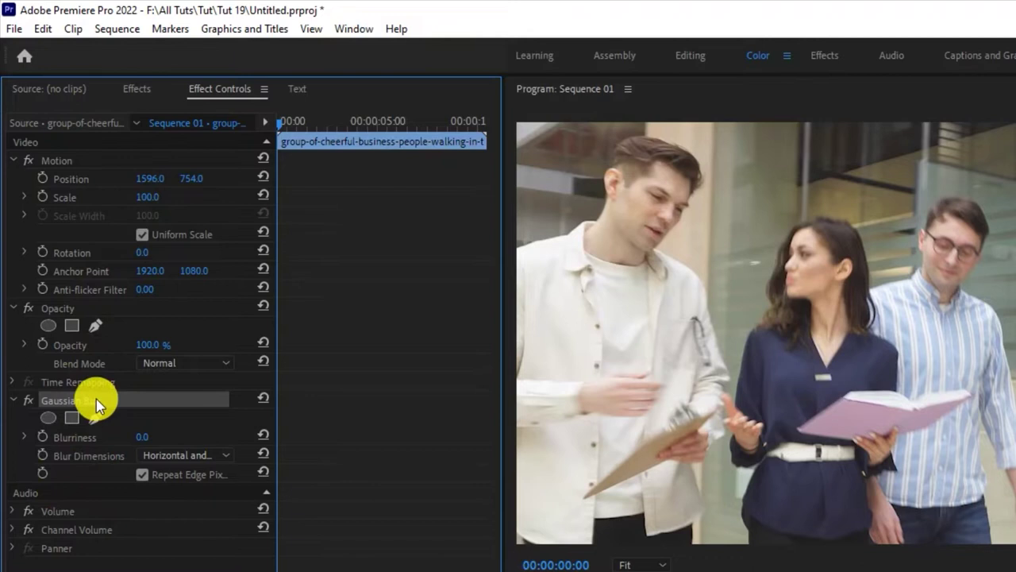
mouse_move(141, 437)
mouse_down()
mouse_move(191, 436)
mouse_move(159, 433)
mouse_up()
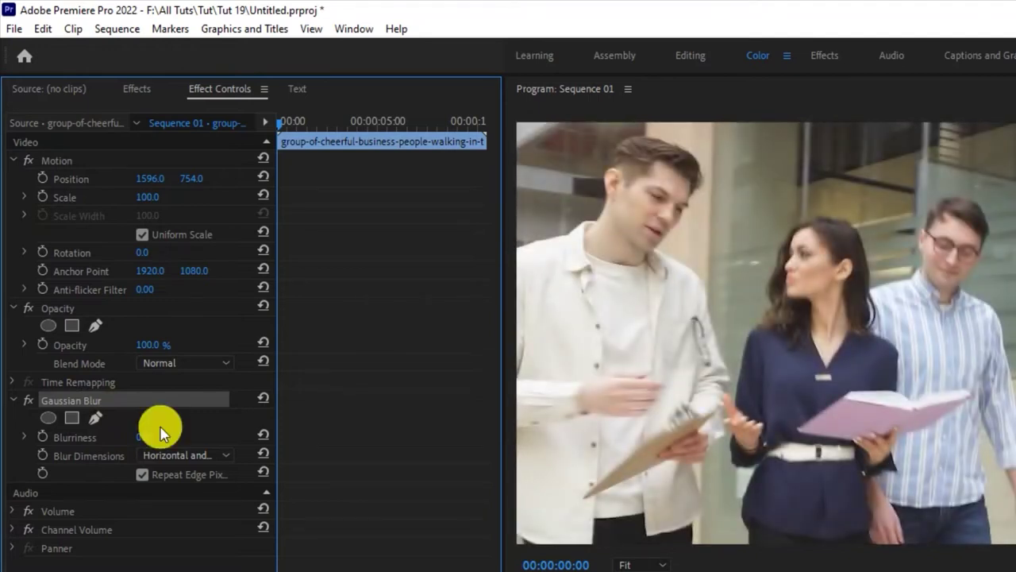
Add a Gaussian Blur ellipse mask, shrink it around the woman's head, and set Blurriness to 26.
click(47, 418)
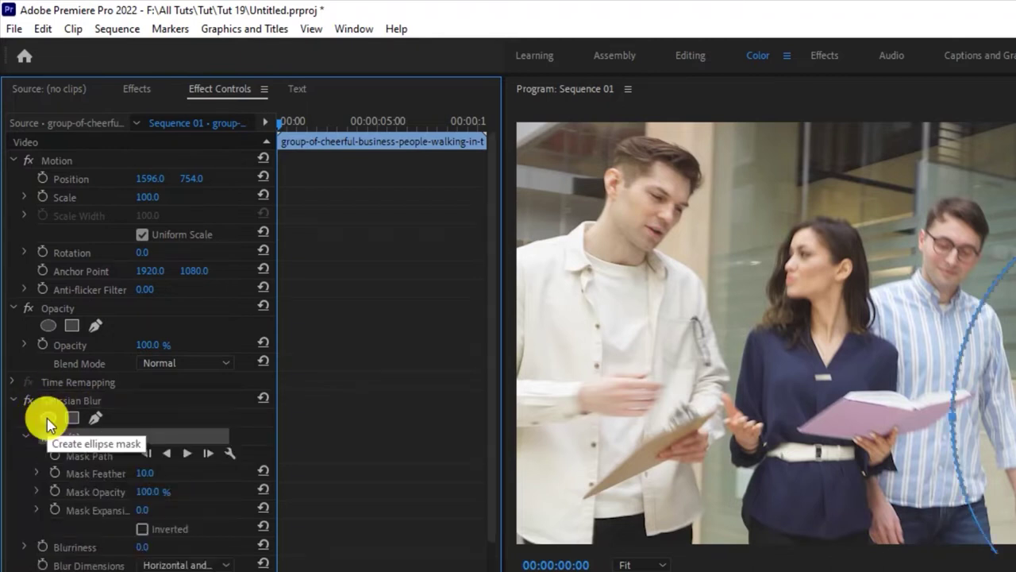
drag(1007, 234, 830, 332)
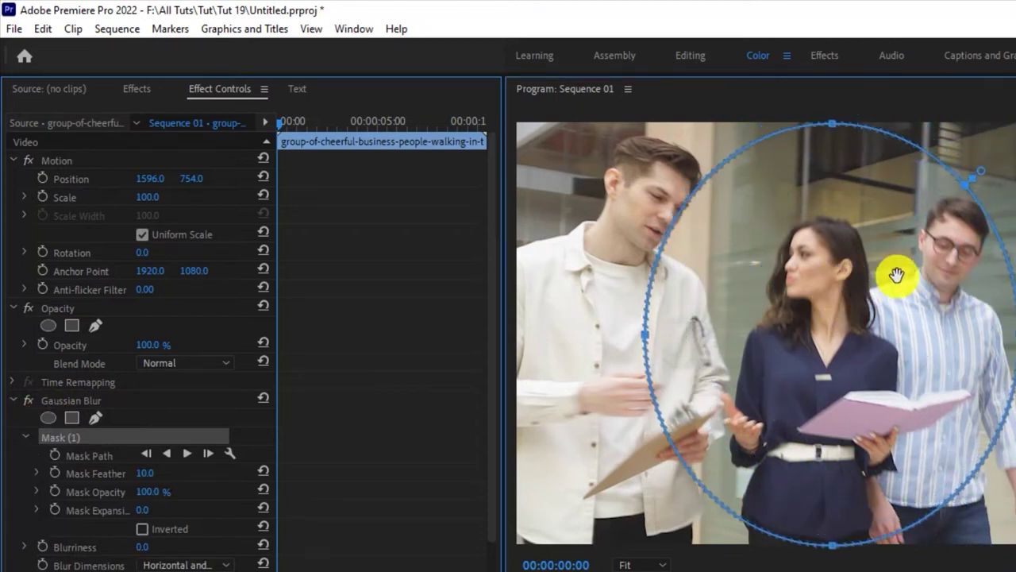
drag(833, 546, 831, 321)
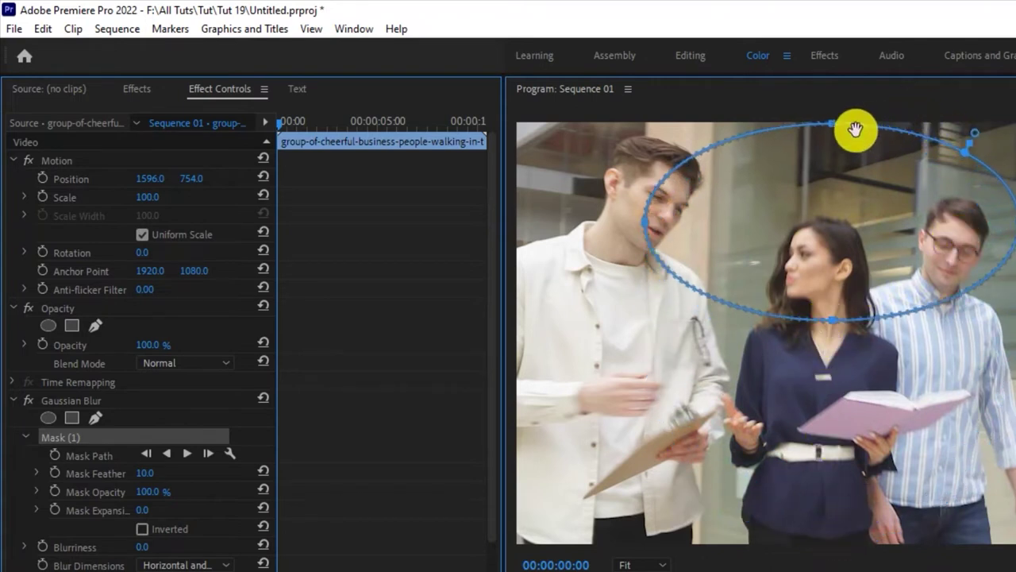
drag(836, 129, 829, 216)
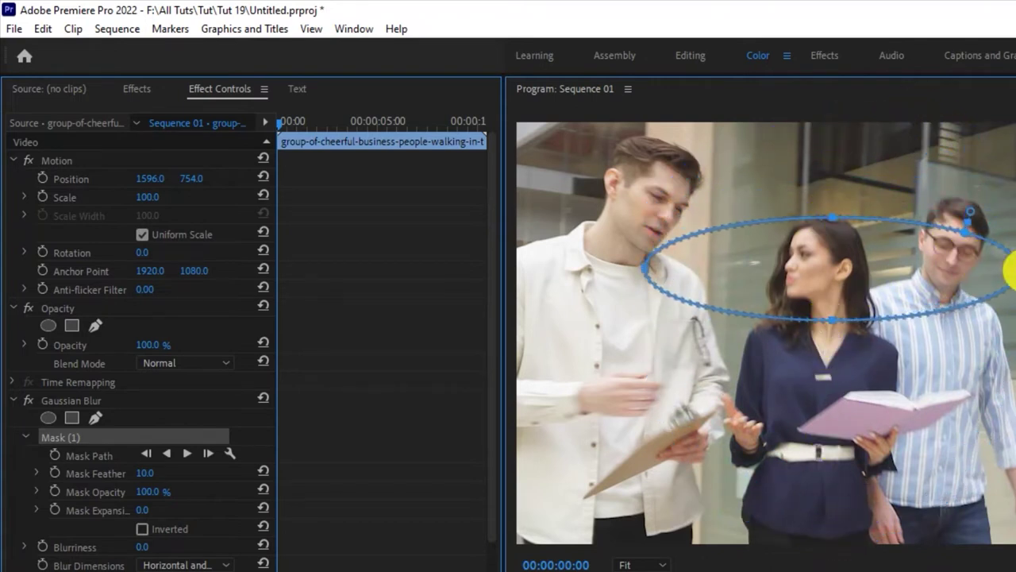
drag(1010, 274, 858, 269)
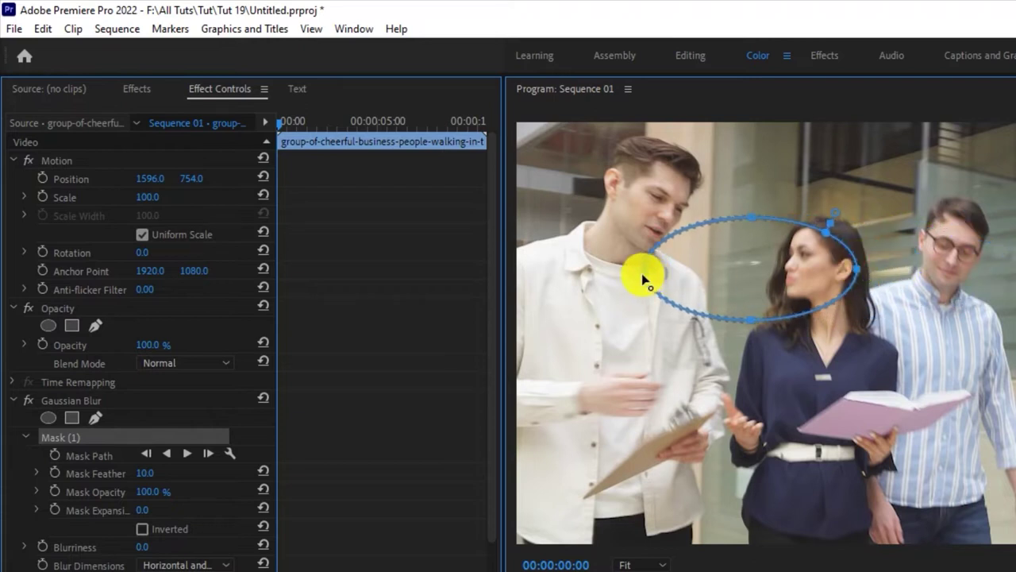
drag(651, 274, 778, 269)
drag(807, 321, 808, 303)
mouse_move(143, 548)
mouse_down()
mouse_move(183, 548)
mouse_move(119, 547)
mouse_move(206, 547)
mouse_move(111, 547)
mouse_up()
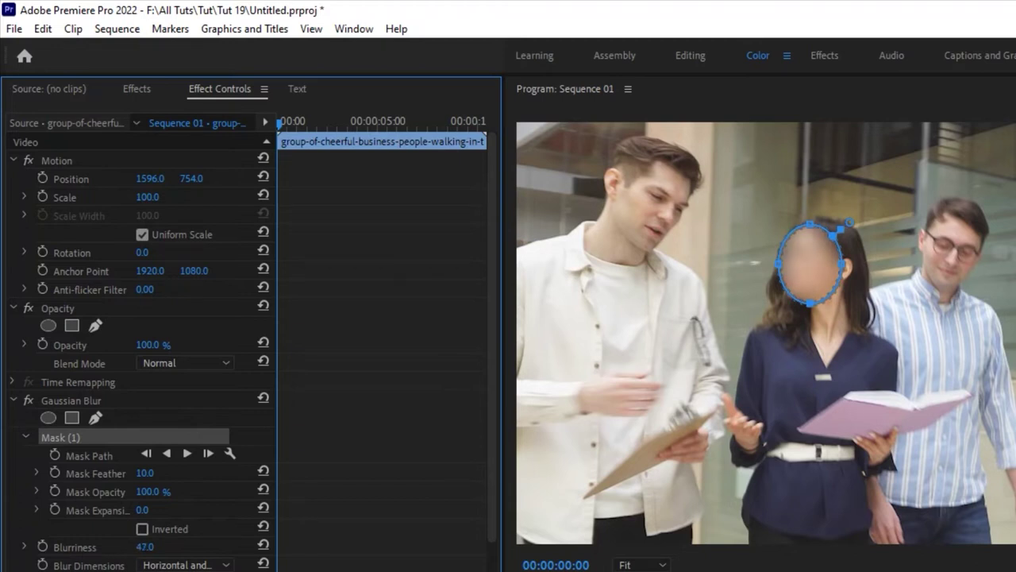
Track the face mask forward through the whole clip to 00:00:10:10.
click(161, 546)
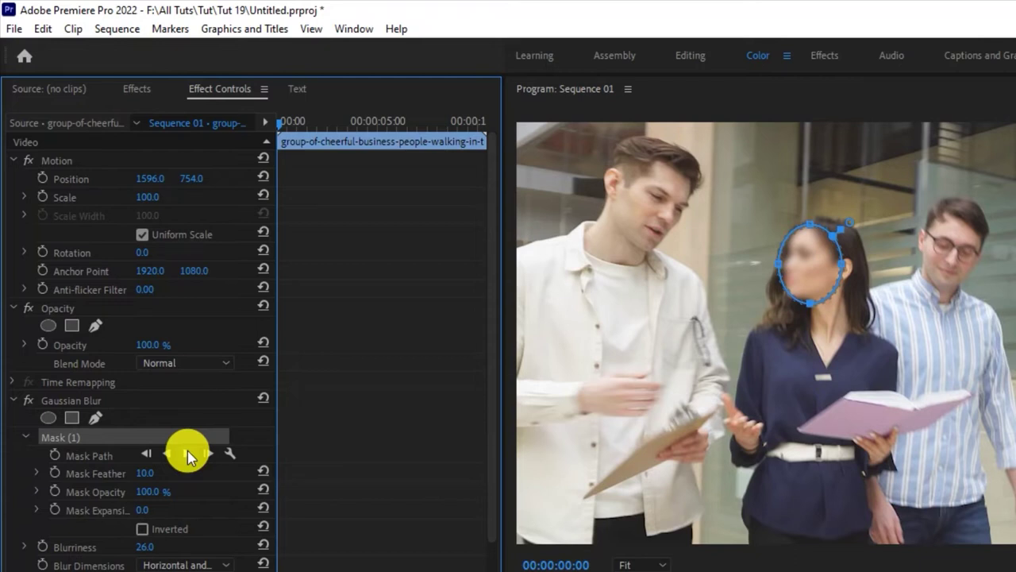
click(189, 456)
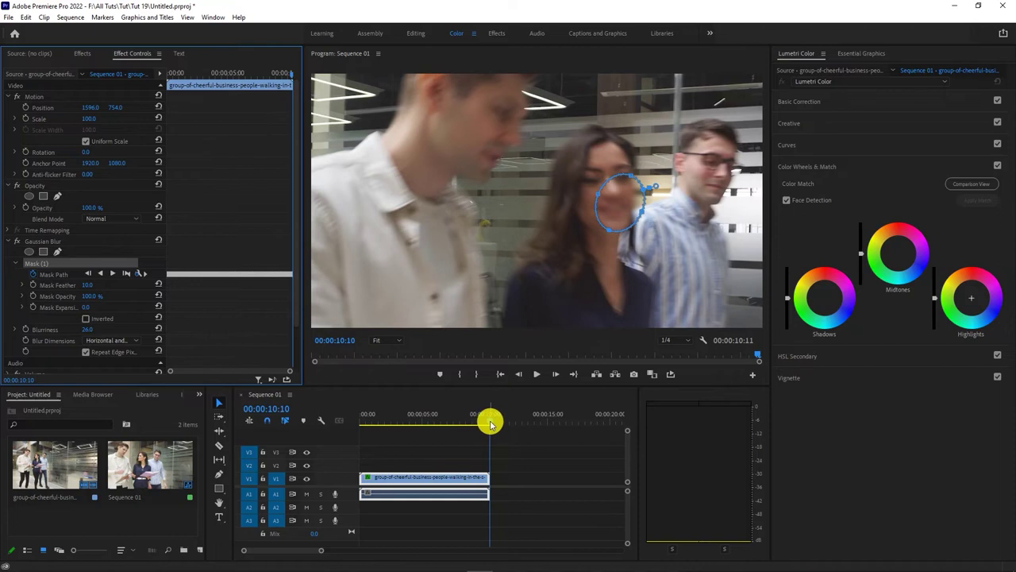
Play back the tracked blur and stop at 00:00:02:07, where the mask leaves her face.
drag(490, 423, 362, 445)
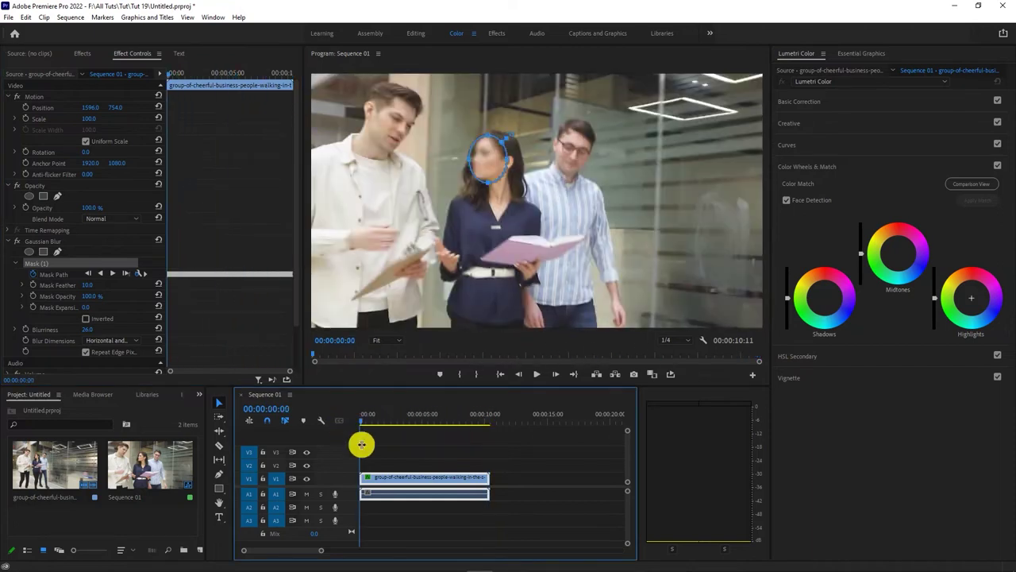
key(space)
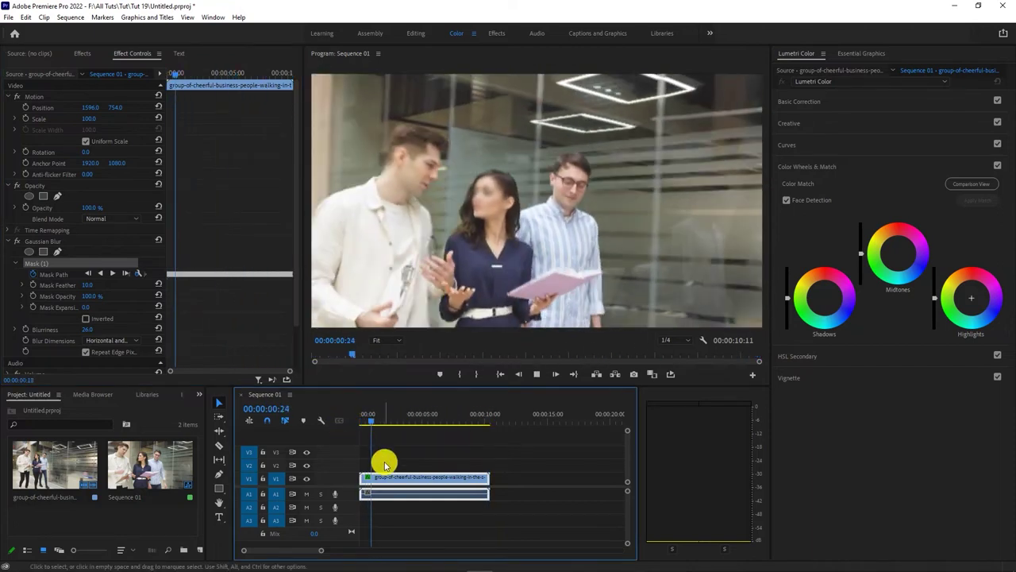
click(361, 422)
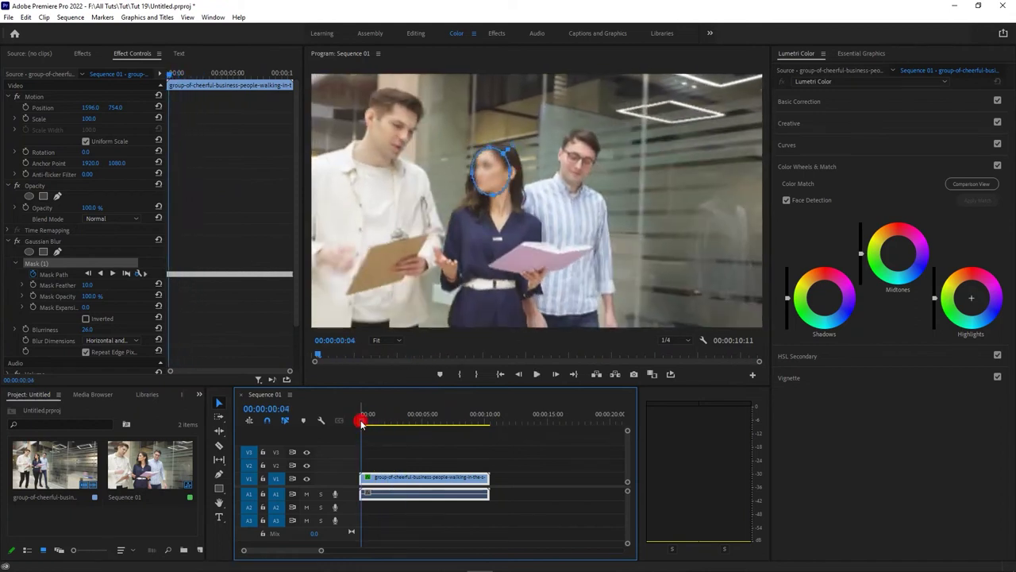
drag(361, 421, 390, 422)
key(space)
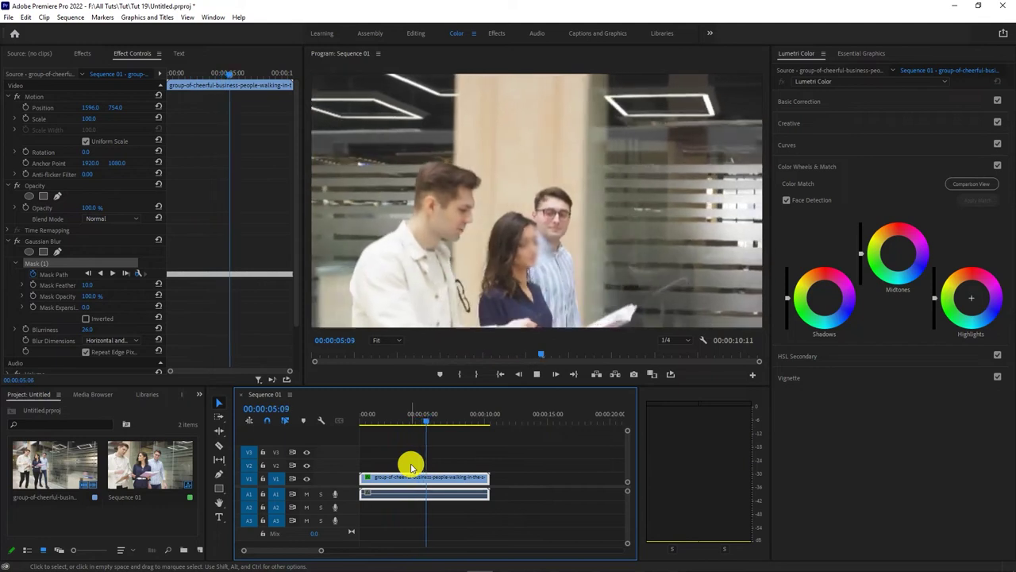
click(383, 422)
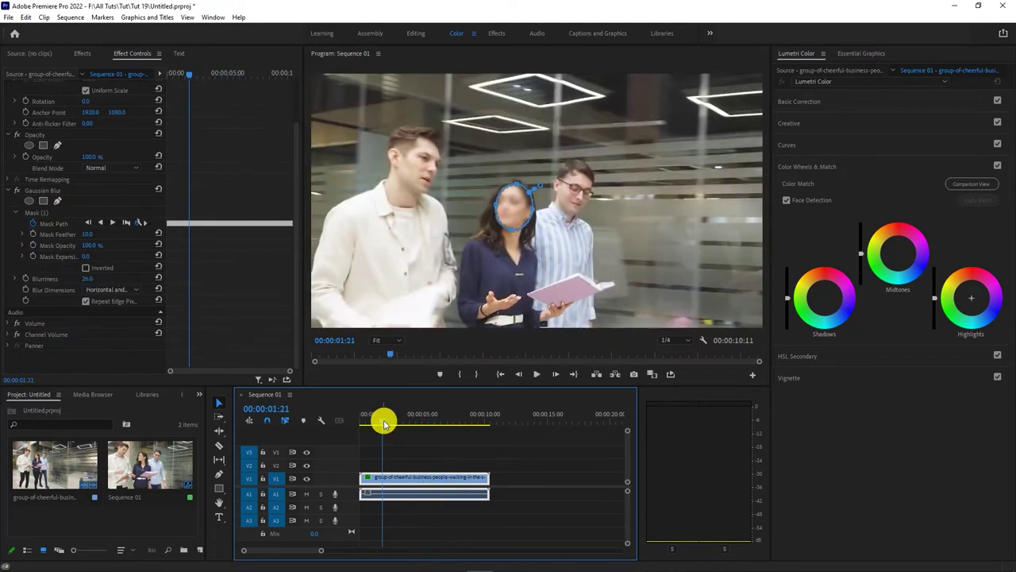
drag(384, 422, 390, 423)
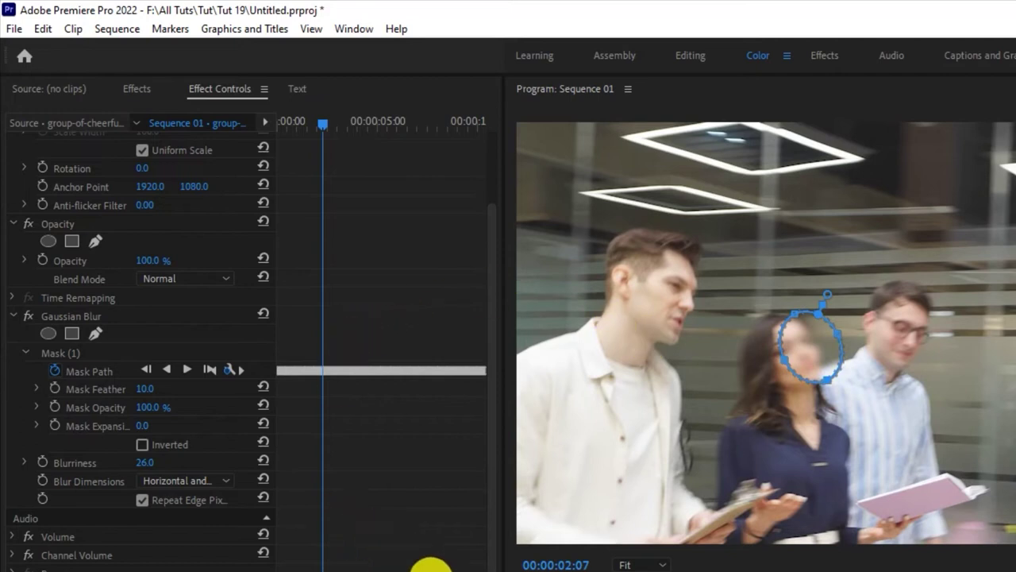
Delete all Mask Path keyframes after 00:00:02:07.
drag(292, 372, 244, 371)
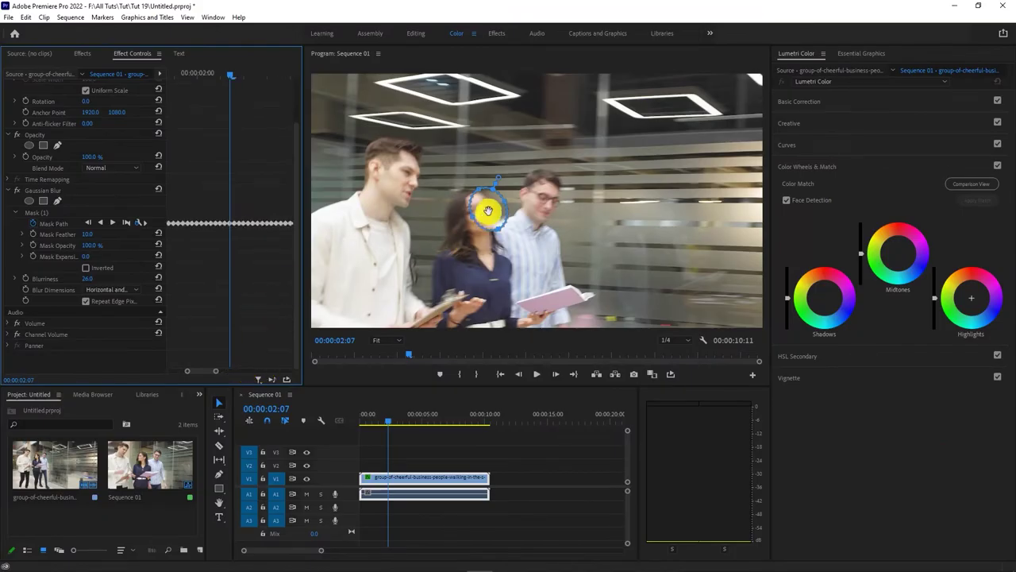
drag(235, 217, 381, 257)
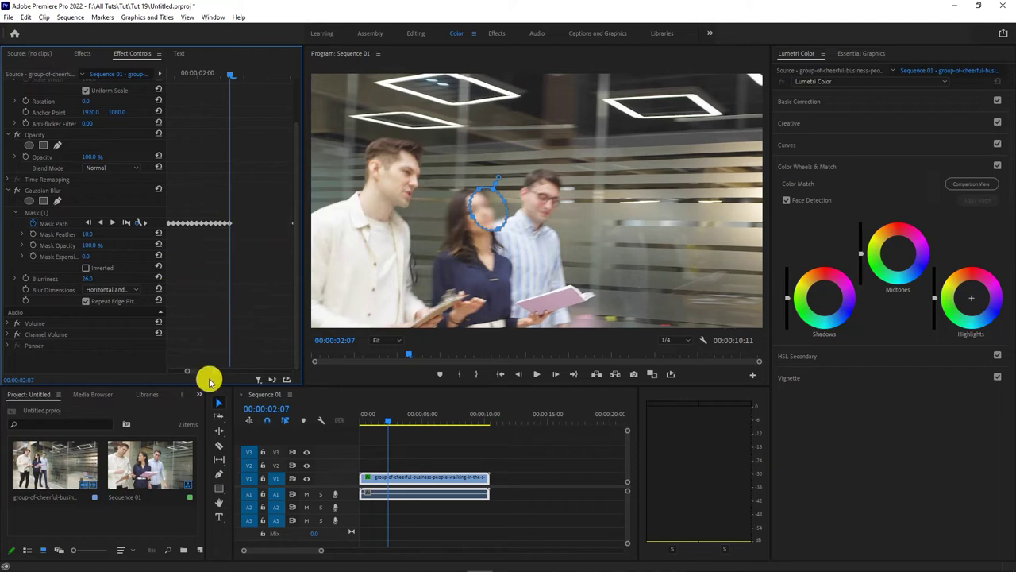
drag(209, 380, 268, 372)
drag(210, 216, 340, 249)
key(Delete)
drag(267, 371, 290, 371)
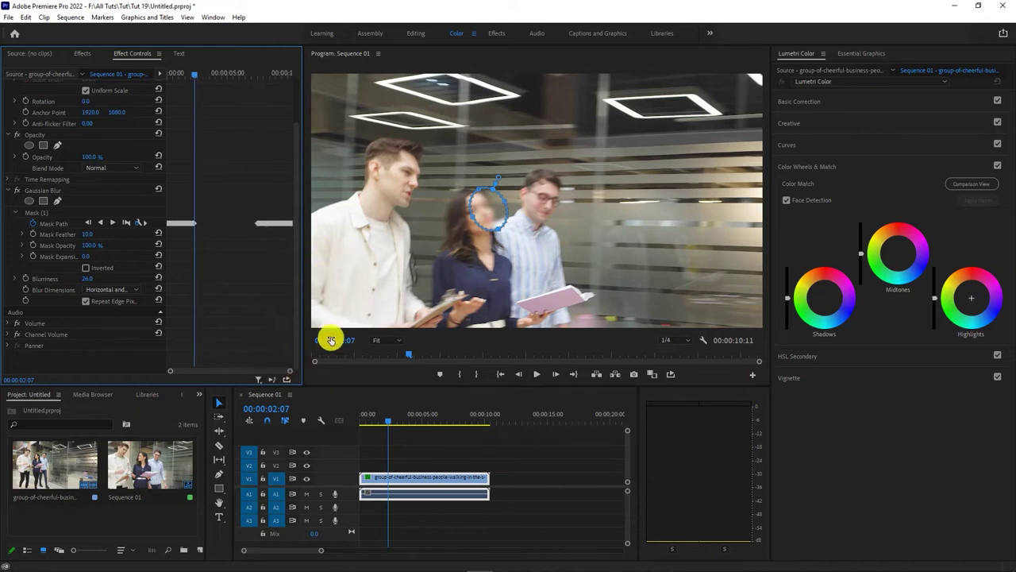
drag(239, 204, 329, 245)
key(Delete)
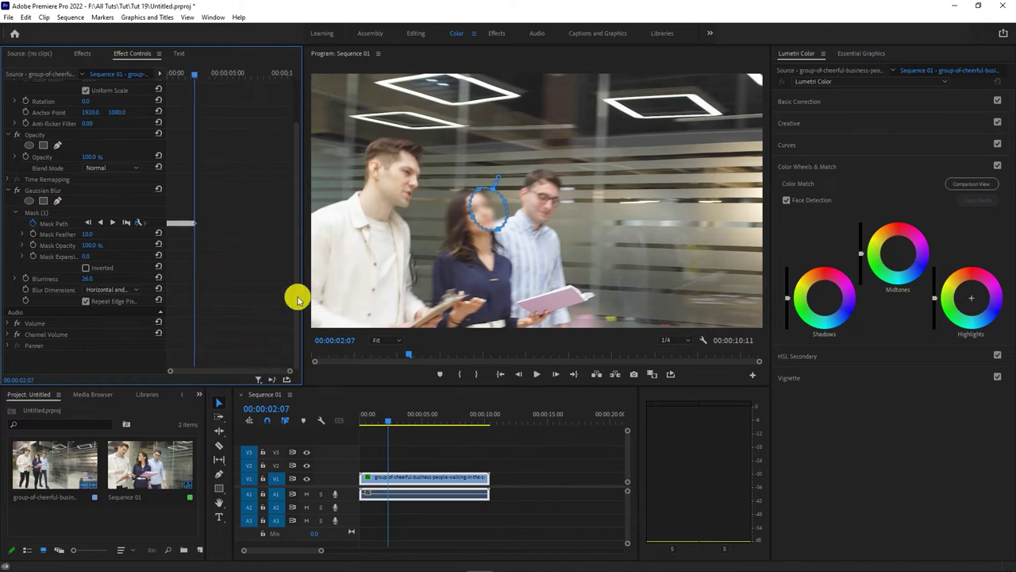
Re-centre the blur ellipse on the woman's face and re-track the mask forward.
drag(289, 371, 241, 364)
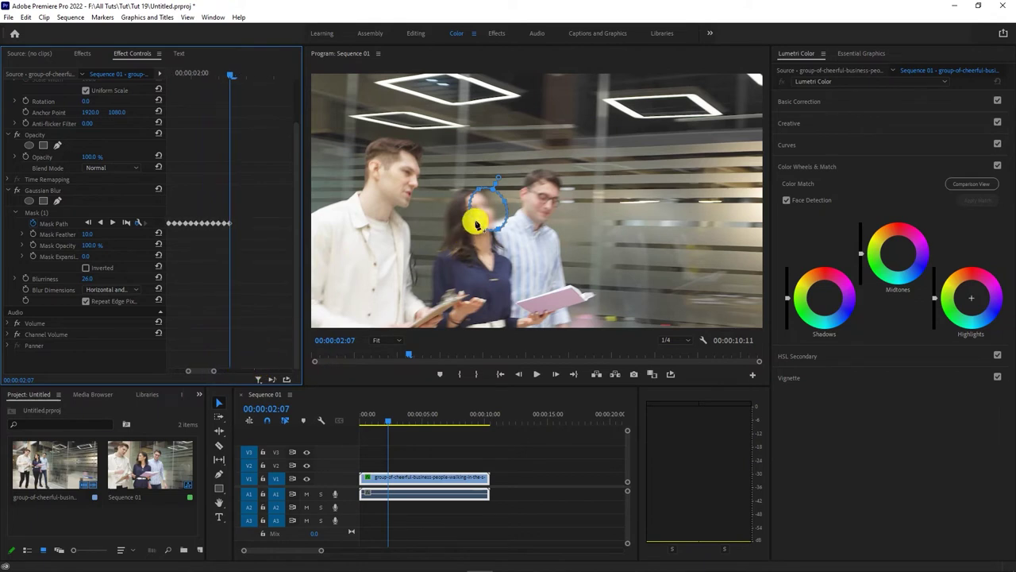
drag(476, 224, 481, 222)
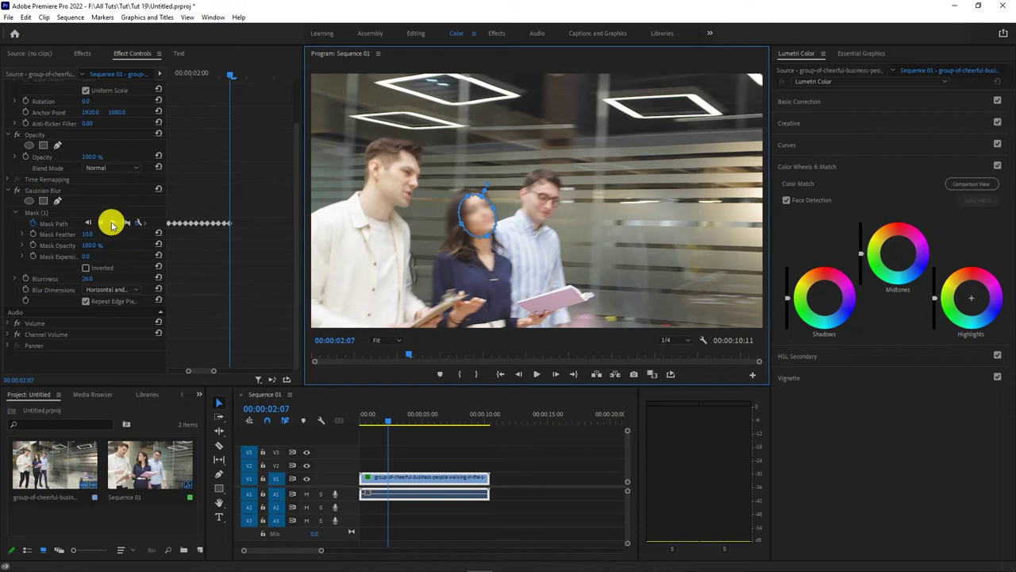
click(111, 224)
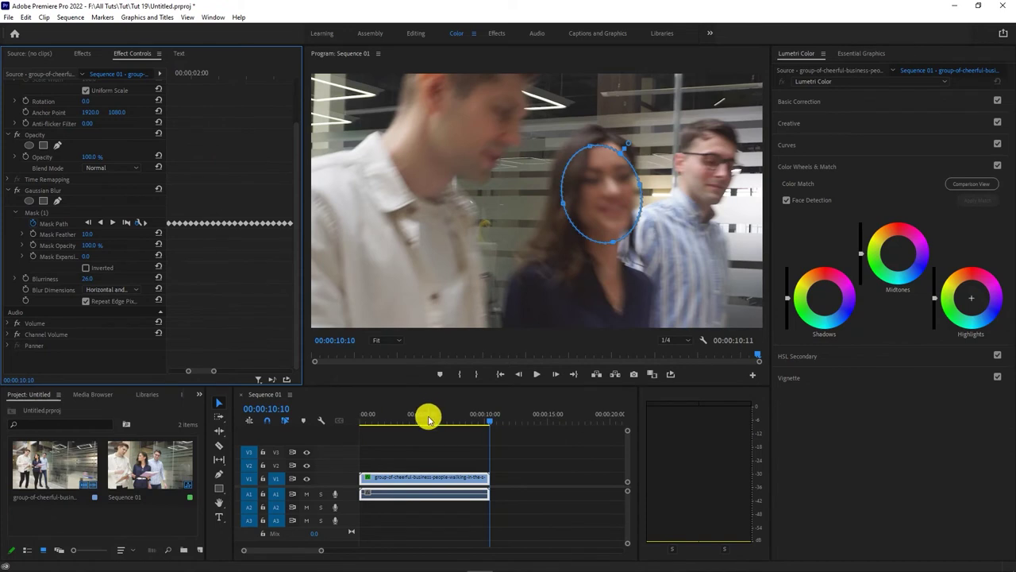
drag(429, 418, 353, 422)
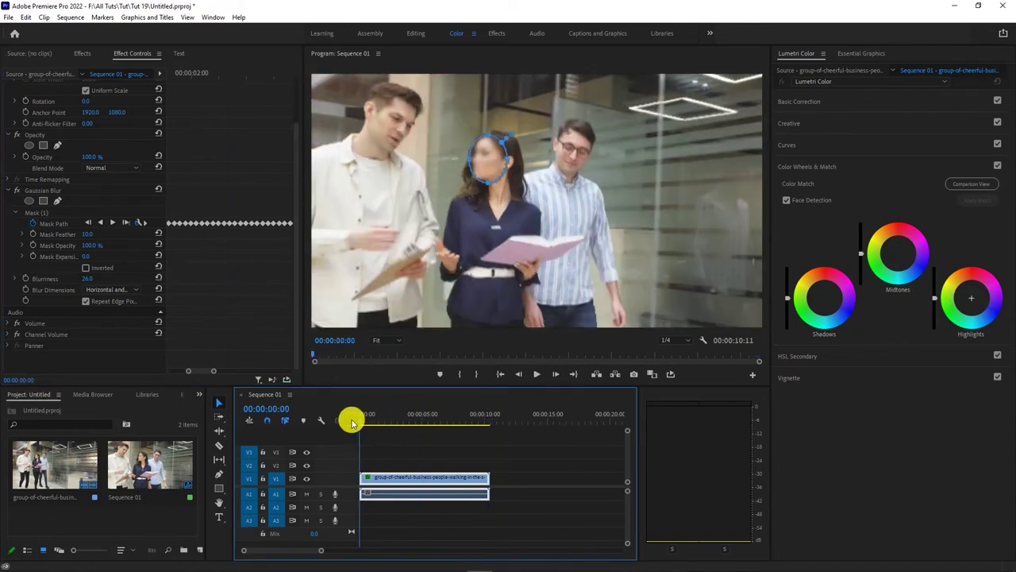
key(space)
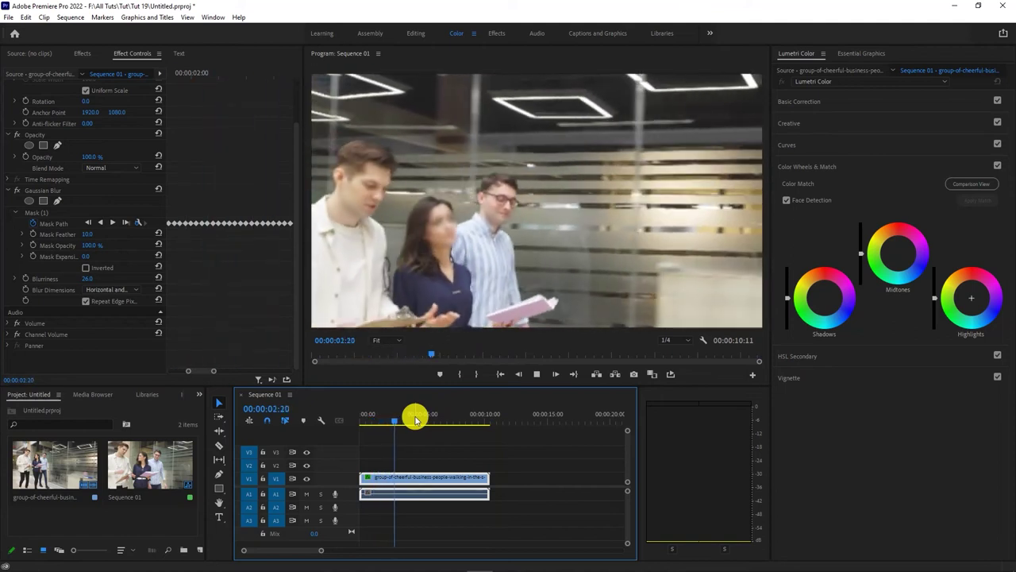
key(space)
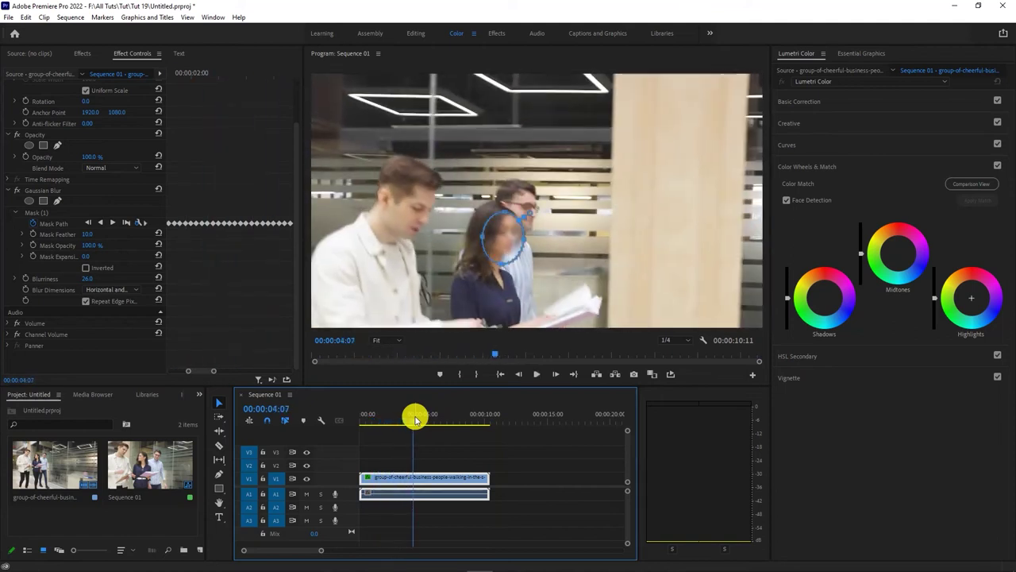
key(space)
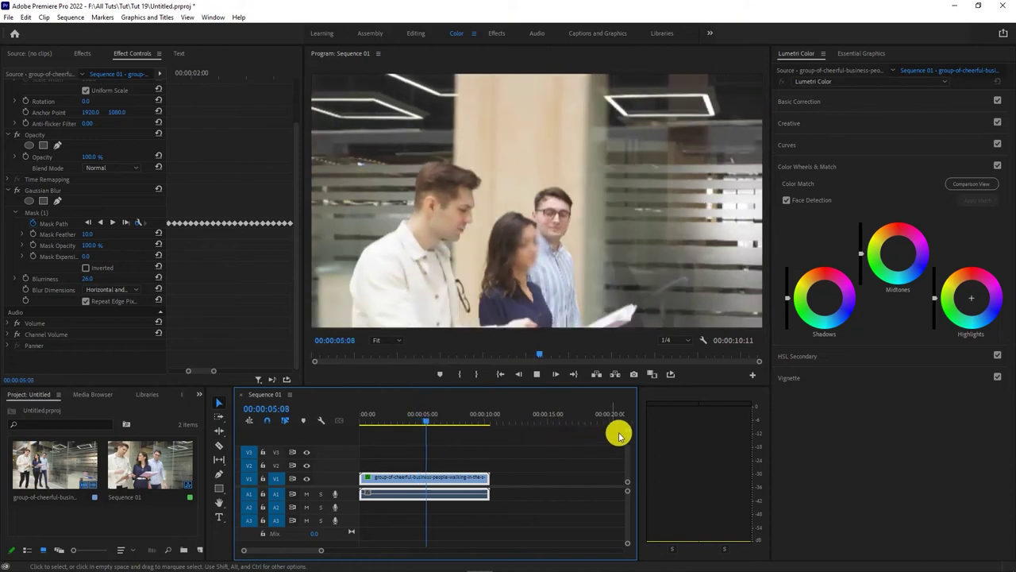
key(space)
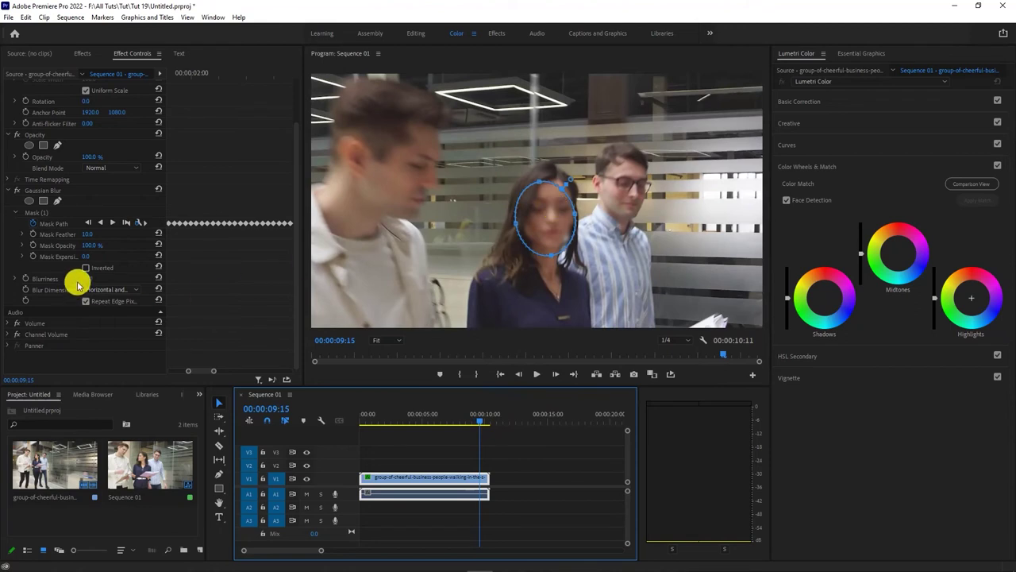
Raise Blurriness to 39.0 and set Mask Feather to 37.0 on the face mask.
drag(86, 278, 99, 277)
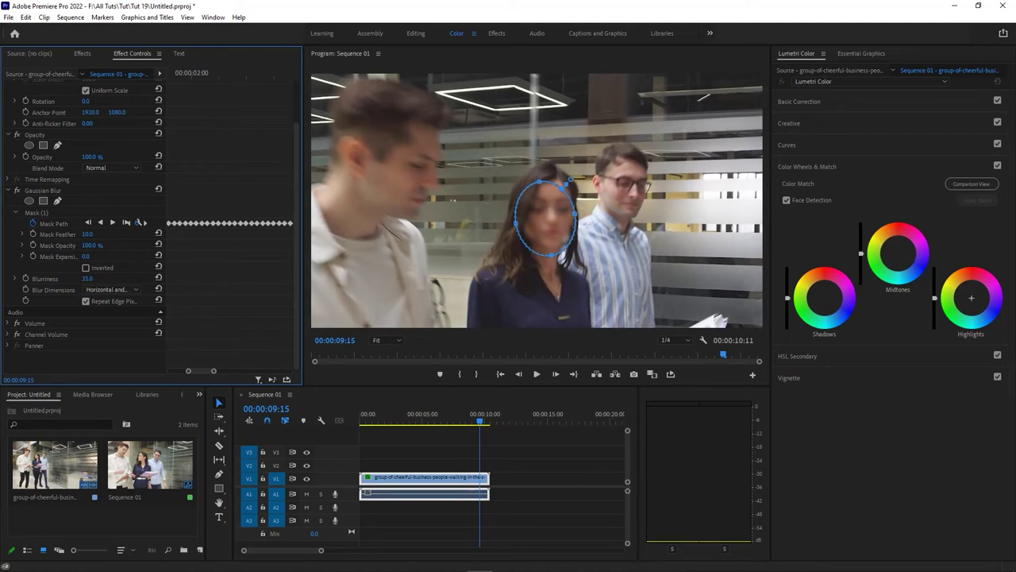
drag(99, 278, 97, 274)
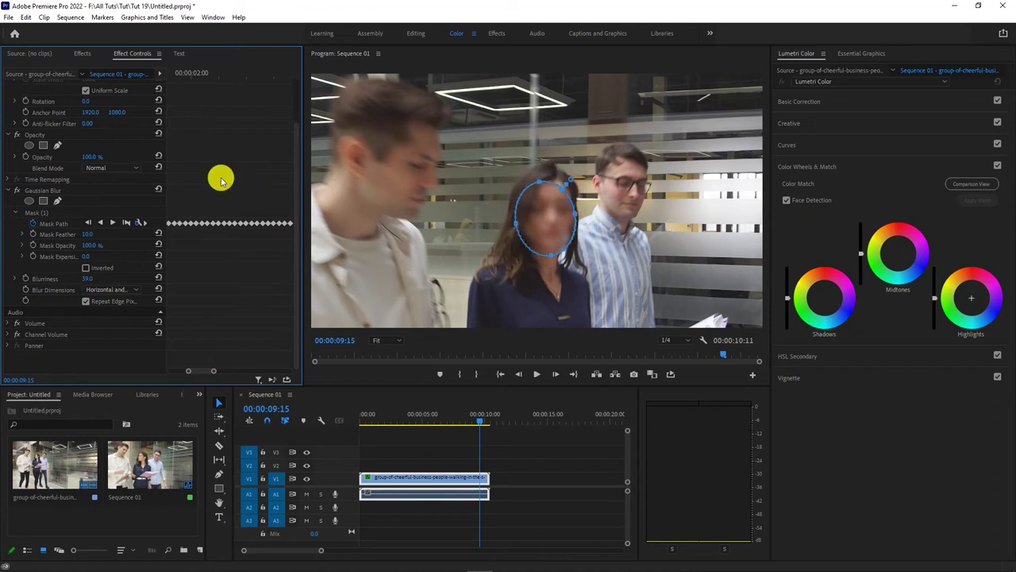
click(37, 134)
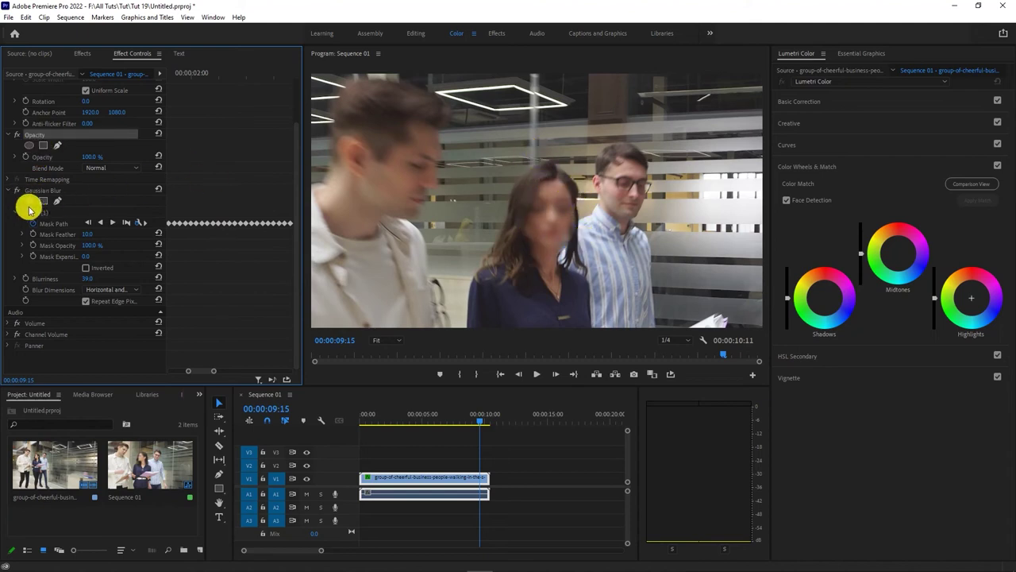
click(48, 225)
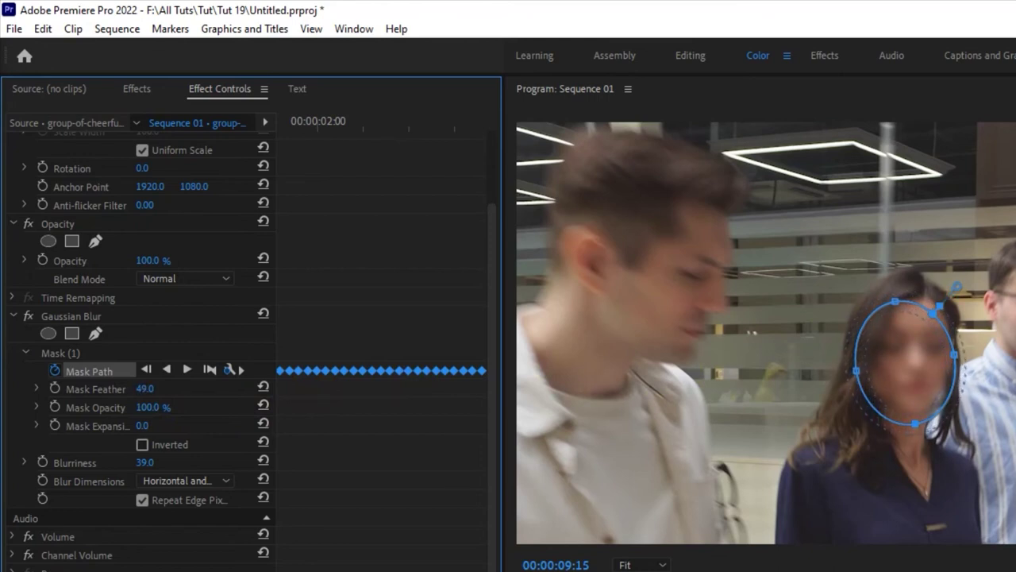
click(161, 388)
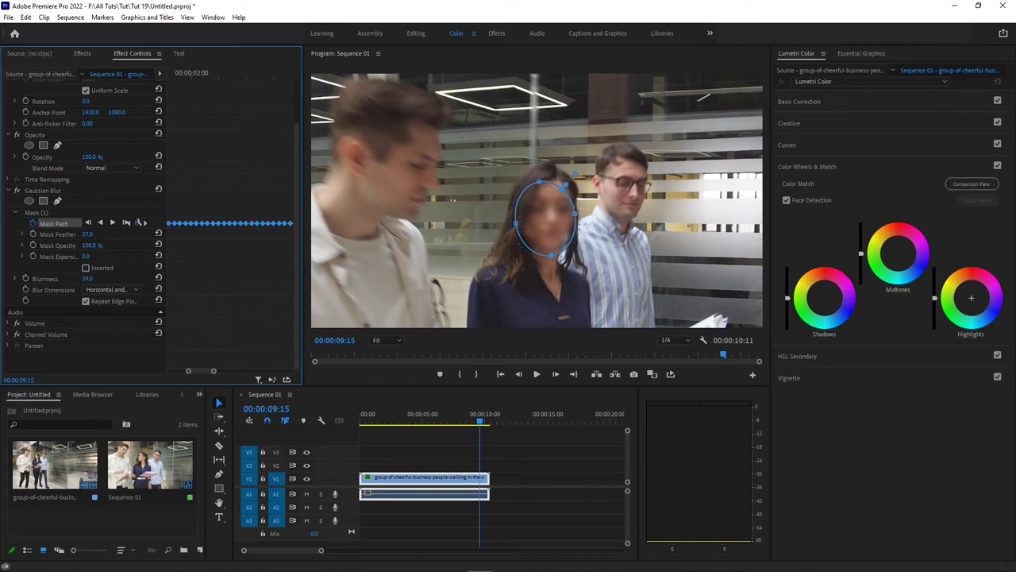
drag(398, 419, 347, 421)
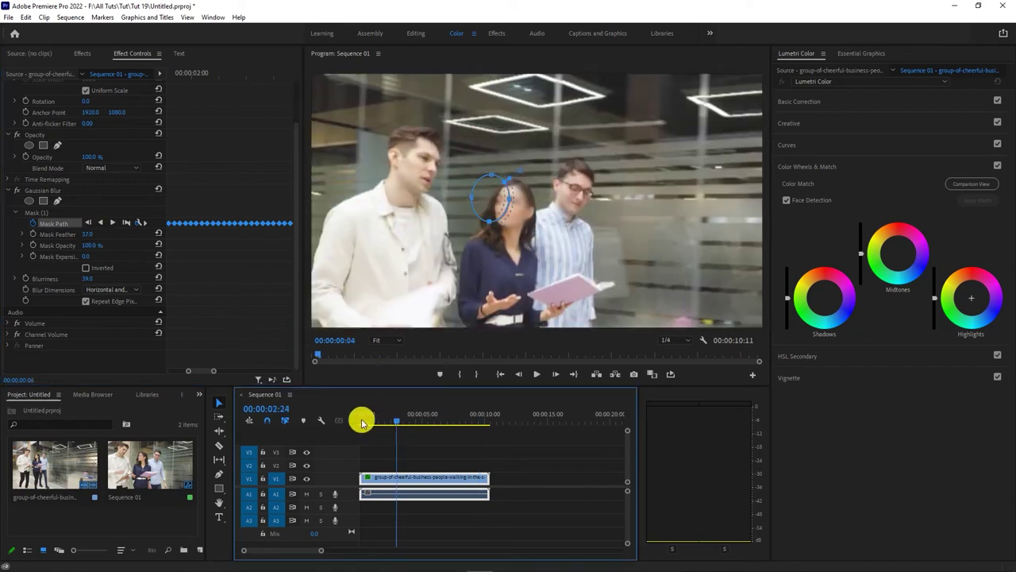
key(space)
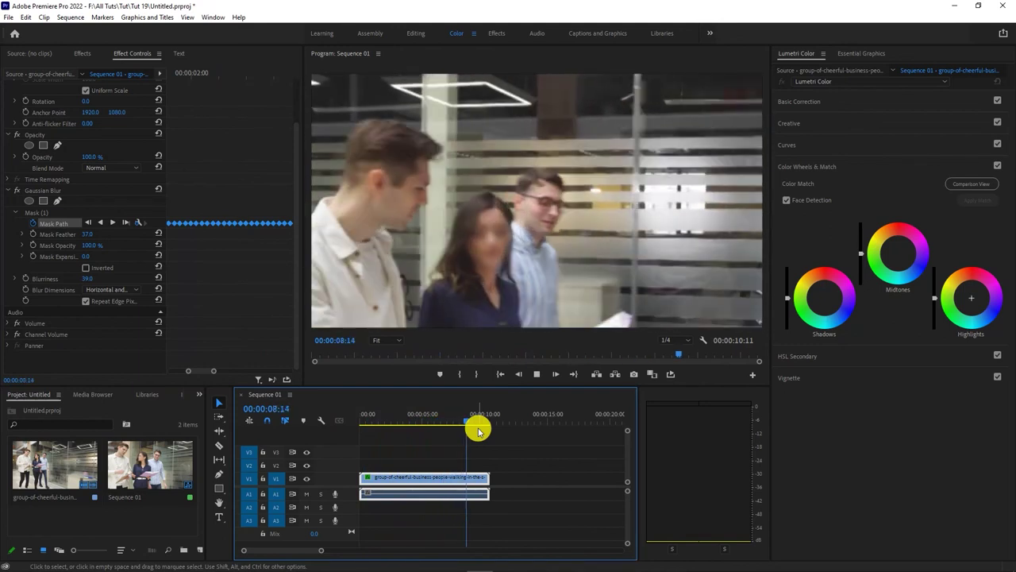
key(space)
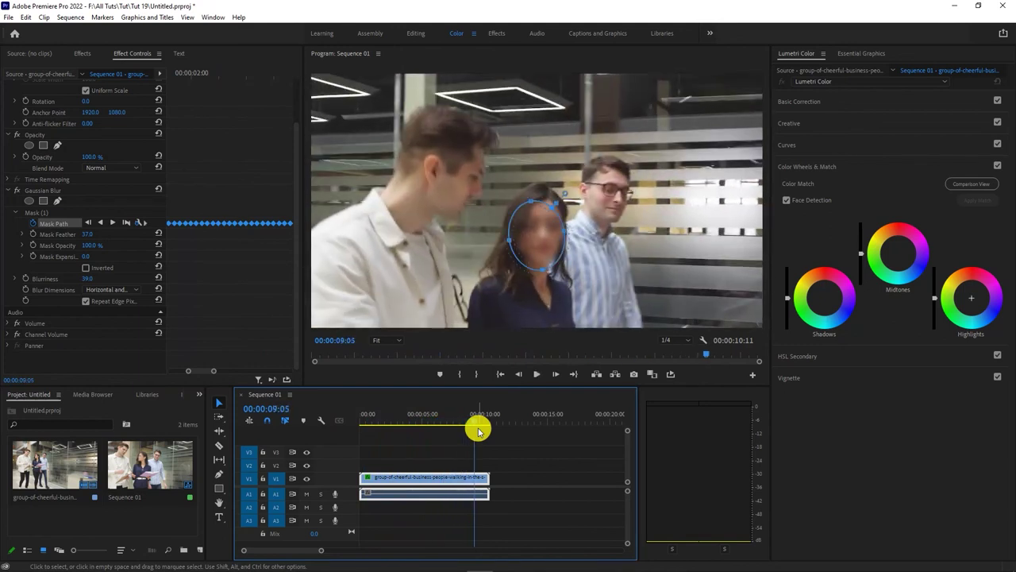